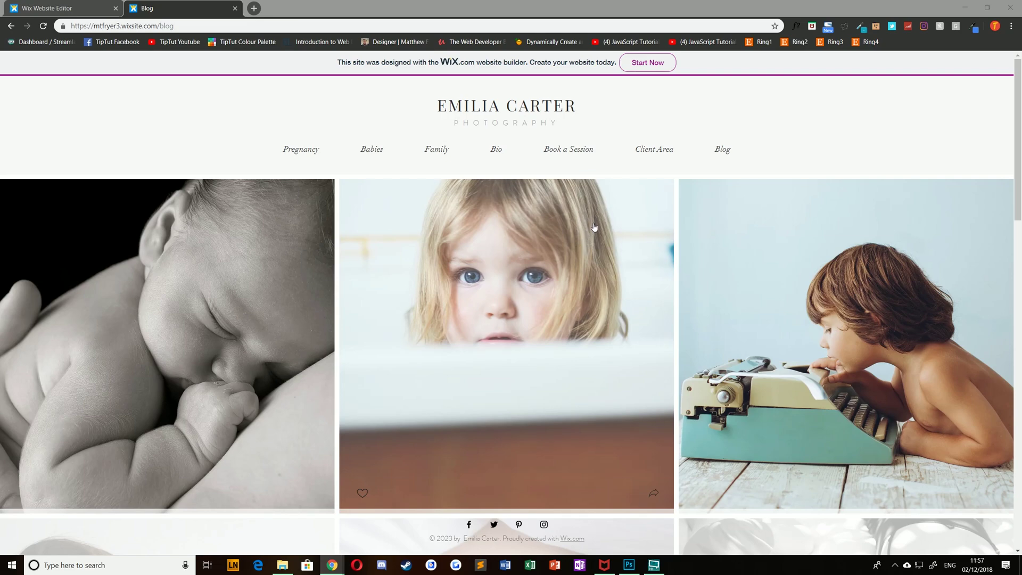
Switch to the live published site and go to its Blog page.
{"action": "left_click", "coordinate": [210, 26]}
{"action": "left_click", "coordinate": [75, 16]}
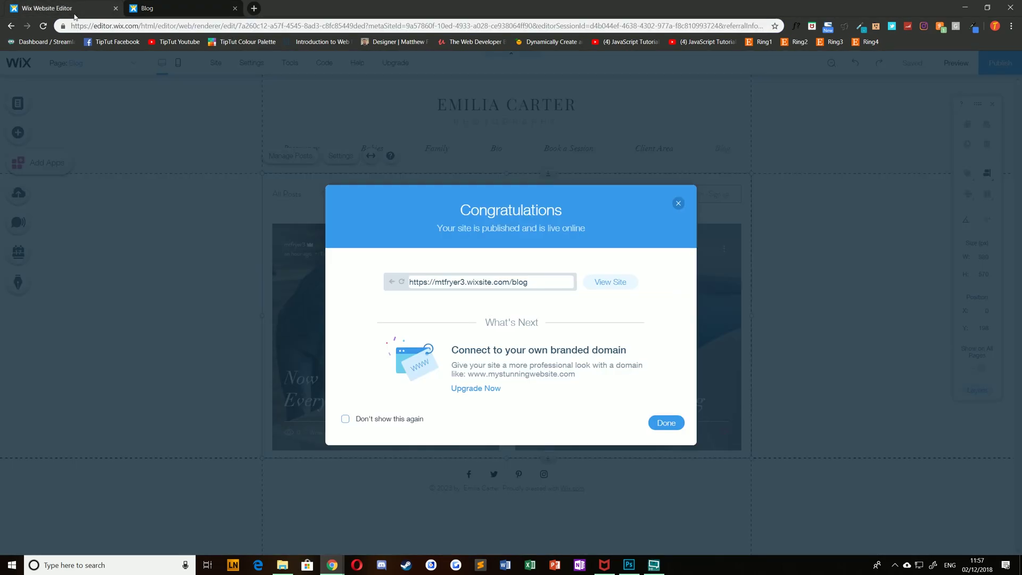
{"action": "left_click", "coordinate": [154, 9]}
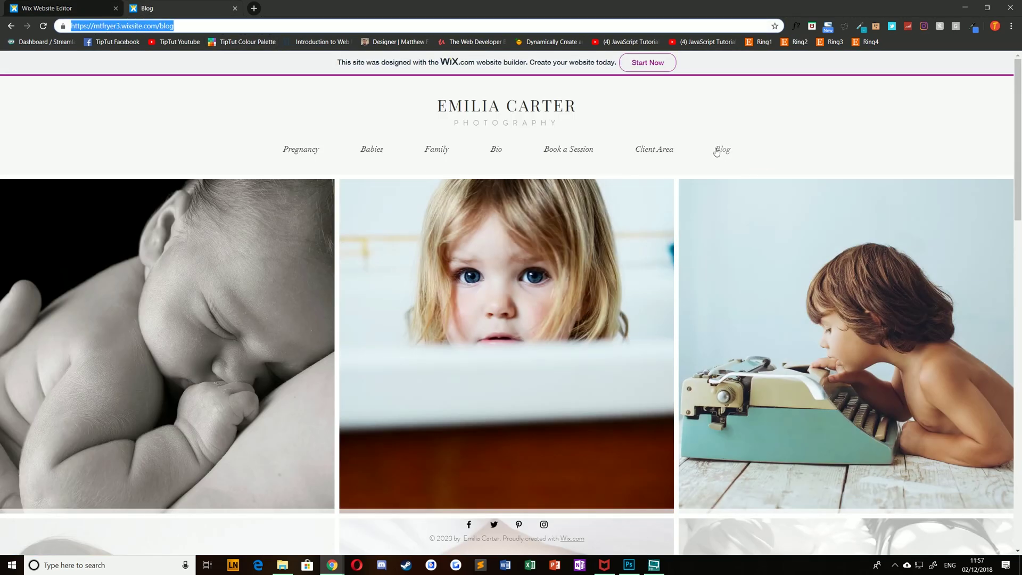
{"action": "left_click", "coordinate": [717, 151]}
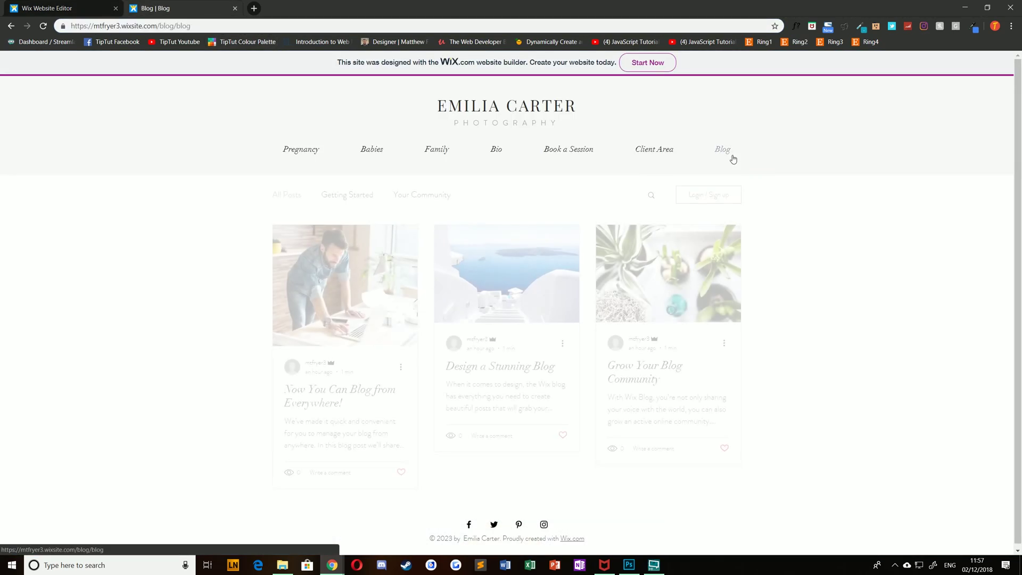
Log in to the site with the owner's account e-mail and password.
{"action": "left_click", "coordinate": [701, 197]}
{"action": "left_click", "coordinate": [340, 295]}
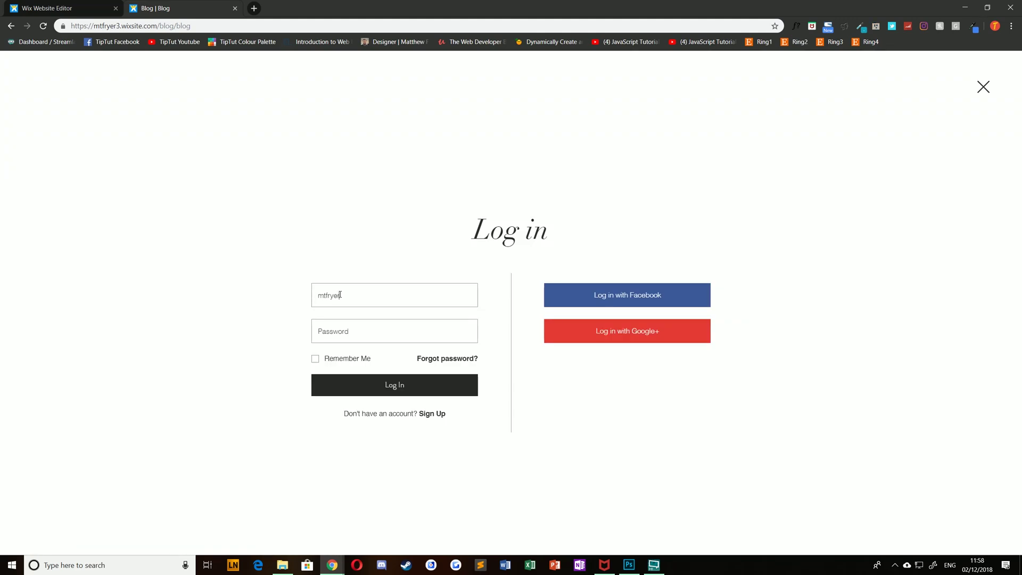
{"action": "key", "text": "Tab"}
{"action": "key", "text": "ctrl+v"}
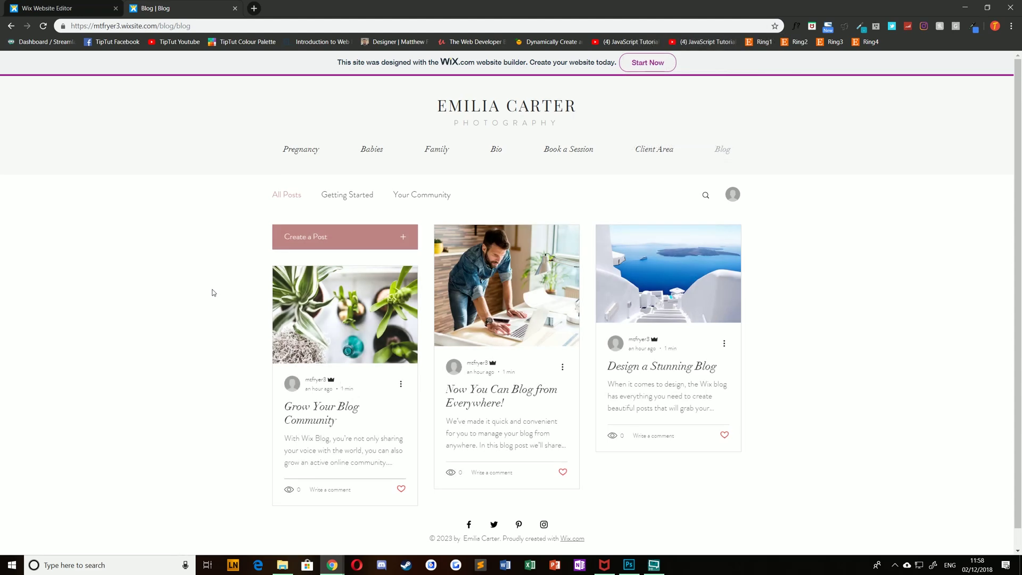
Publish a new post titled 'Hello World!' with body 'This is a blog post.' and a divider.
{"action": "left_click", "coordinate": [333, 239]}
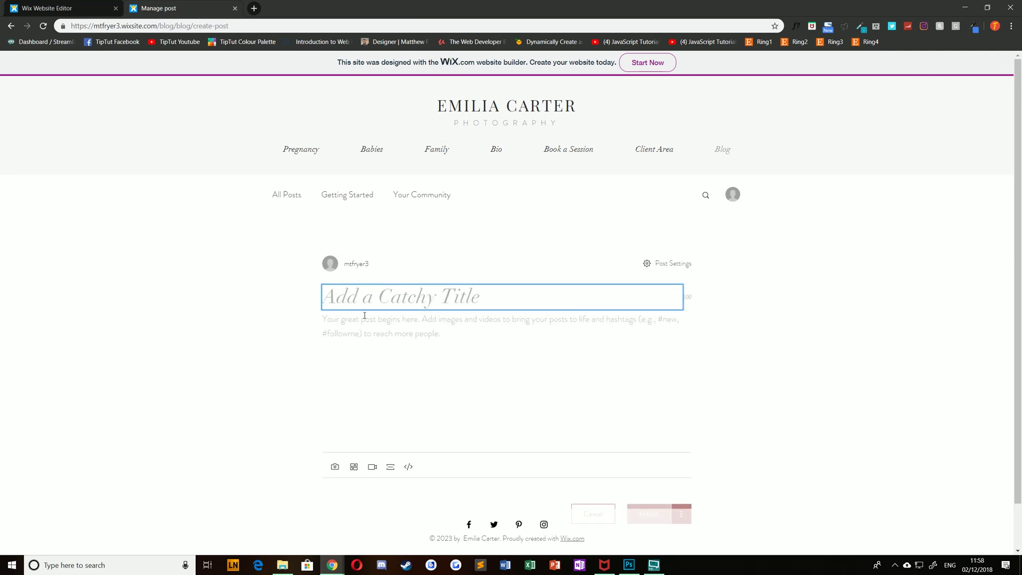
{"action": "type", "text": "Hello World!"}
{"action": "key", "text": "Return"}
{"action": "type", "text": "This is a blog post."}
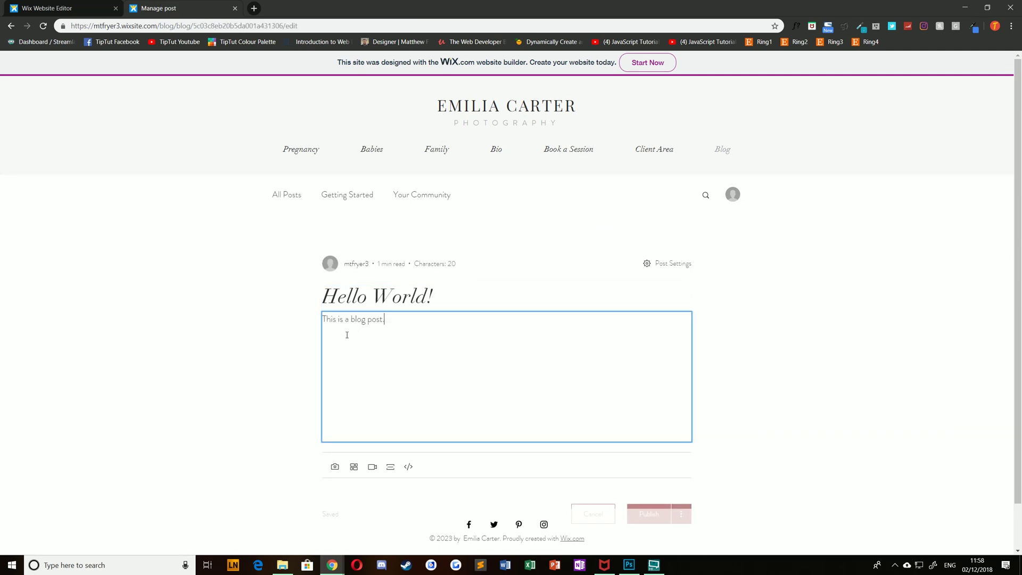
{"action": "scroll", "coordinate": [283, 341], "scroll_direction": "down", "scroll_amount": 1}
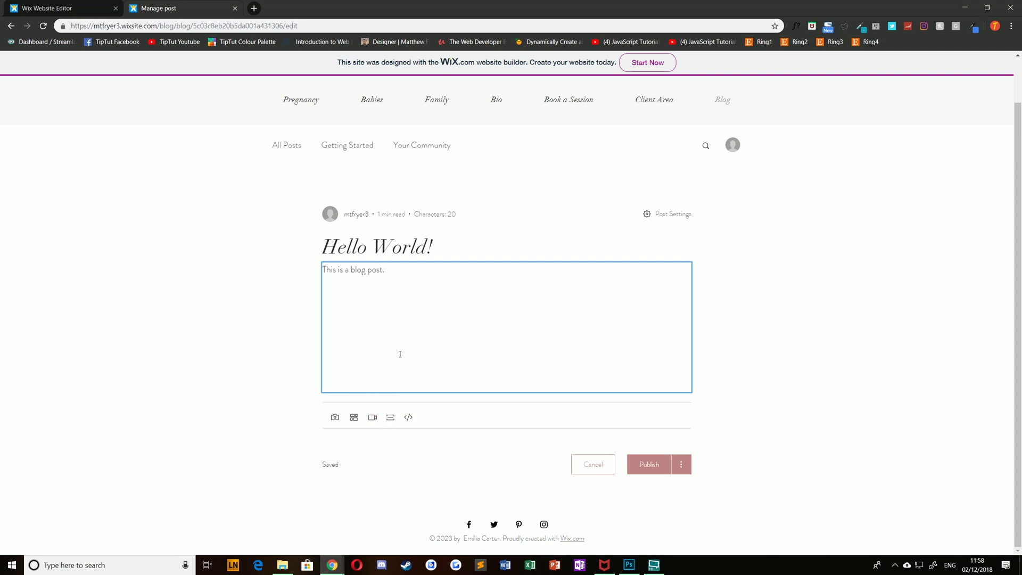
{"action": "left_click", "coordinate": [391, 416]}
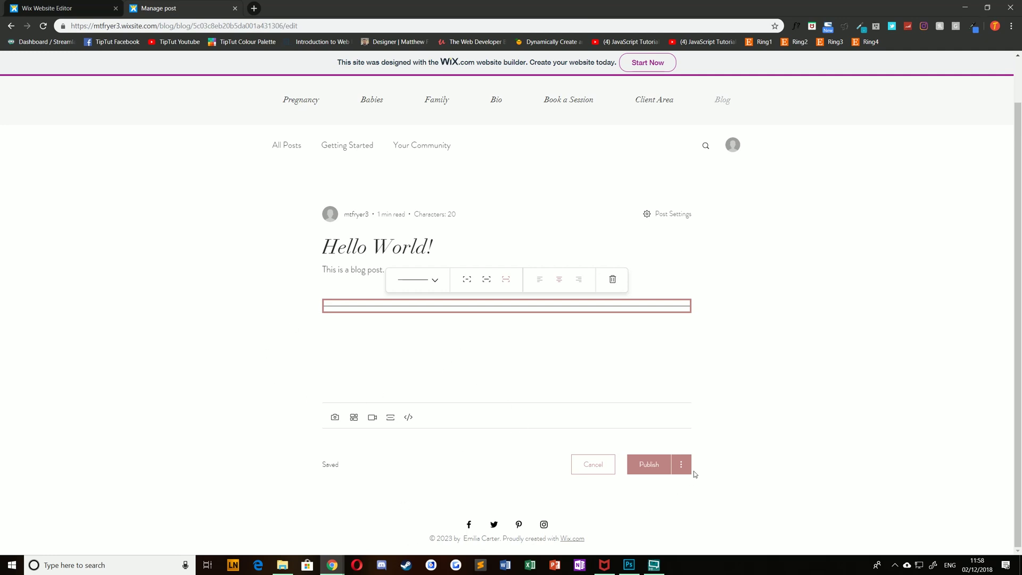
{"action": "left_click", "coordinate": [645, 467]}
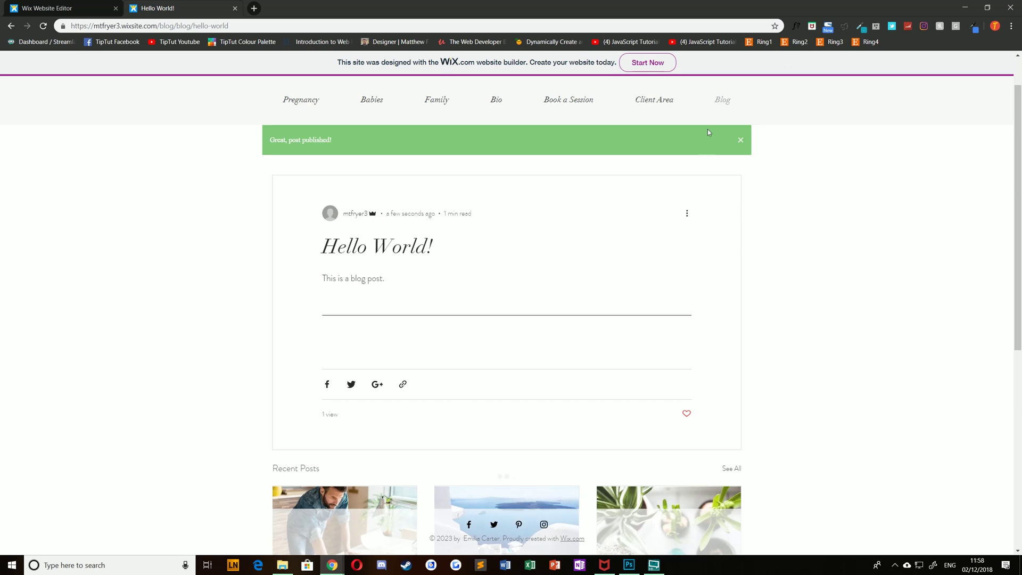
Delete the 'Now You Can Blog from Everywhere!' sample post from the blog post list.
{"action": "left_click", "coordinate": [721, 102]}
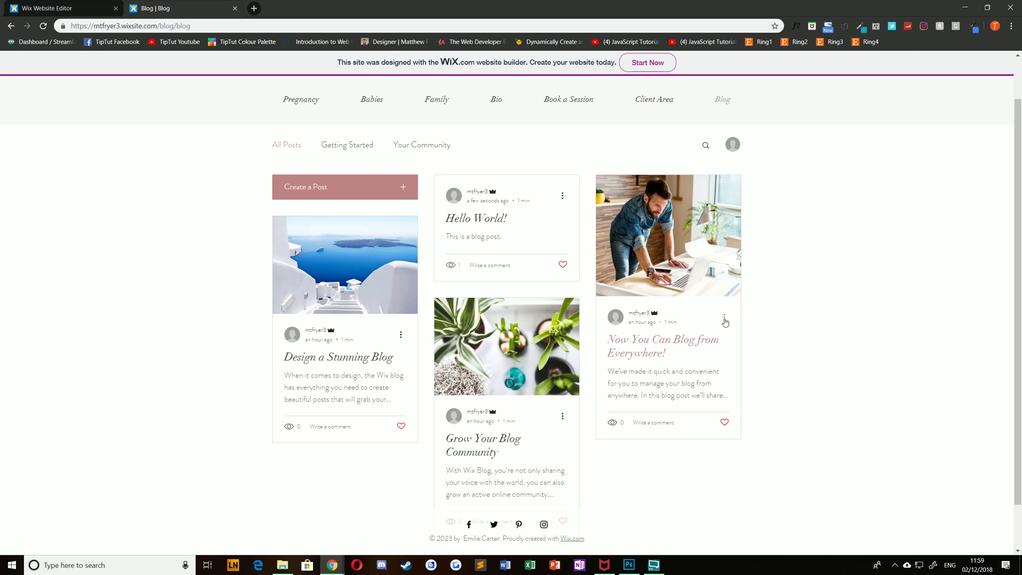
{"action": "left_click", "coordinate": [724, 319]}
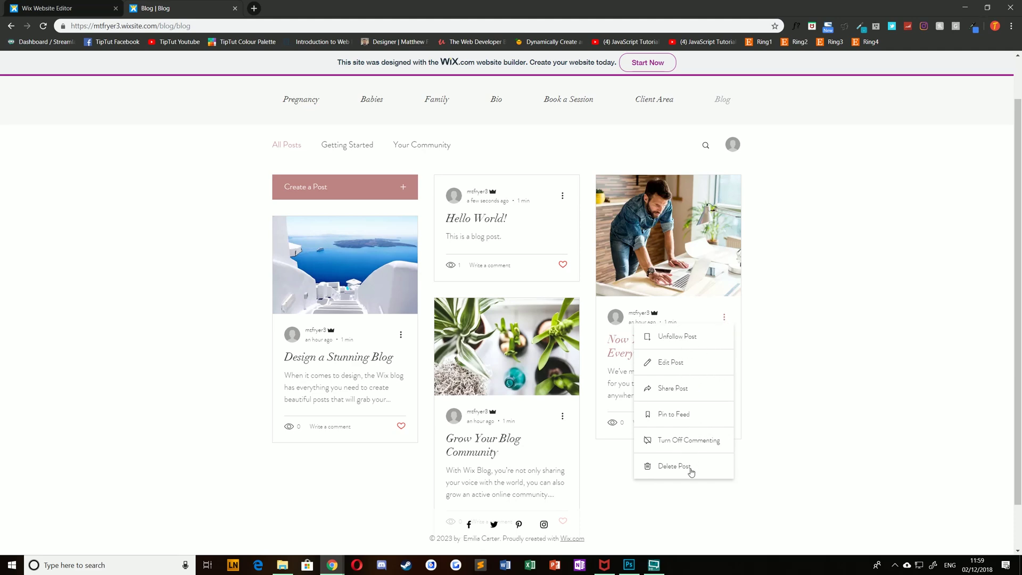
{"action": "left_click", "coordinate": [668, 465]}
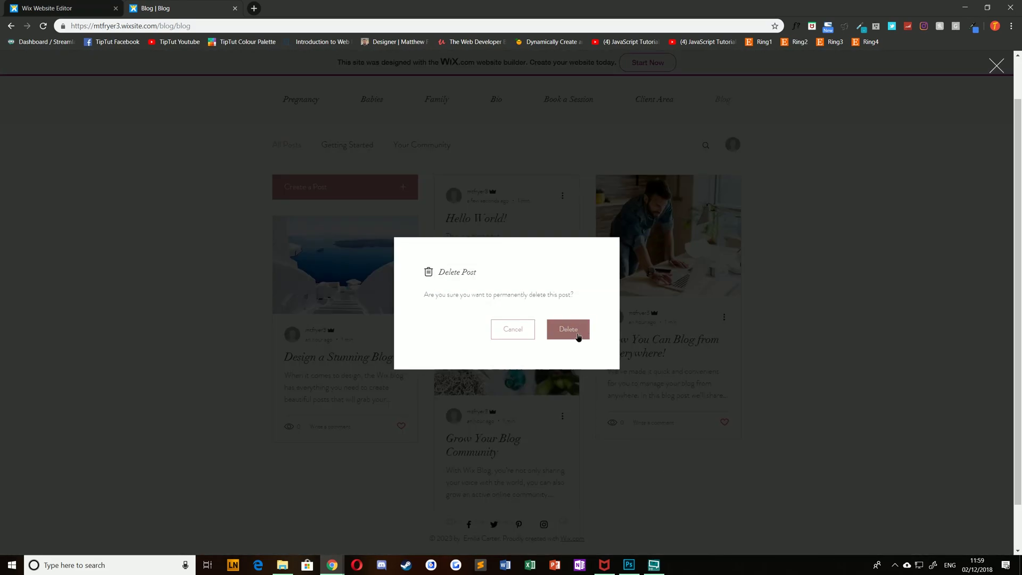
{"action": "left_click", "coordinate": [579, 334]}
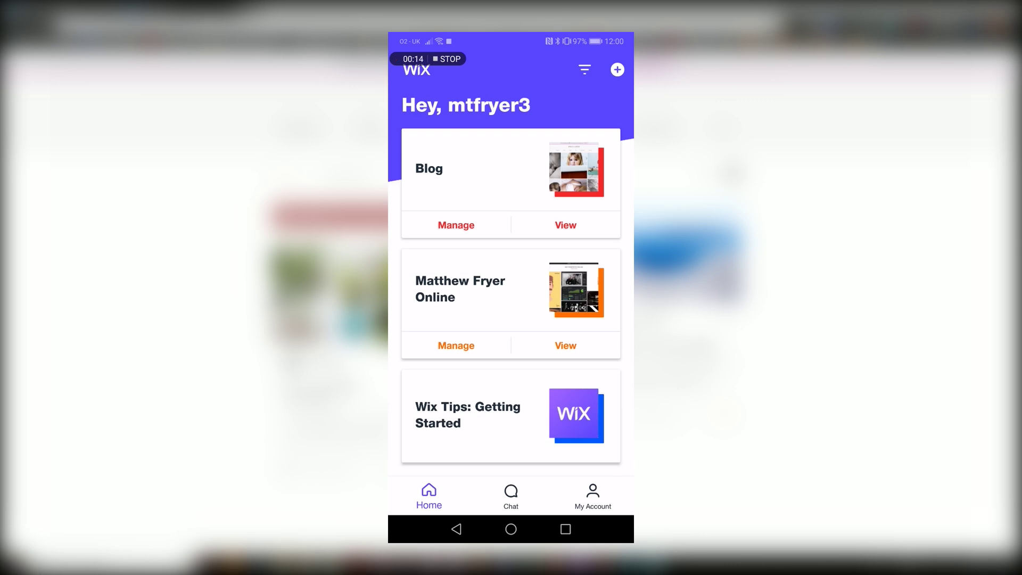
Open the Blog site's management page and browse the app catalogue without adding any apps.
{"action": "left_click", "coordinate": [456, 225]}
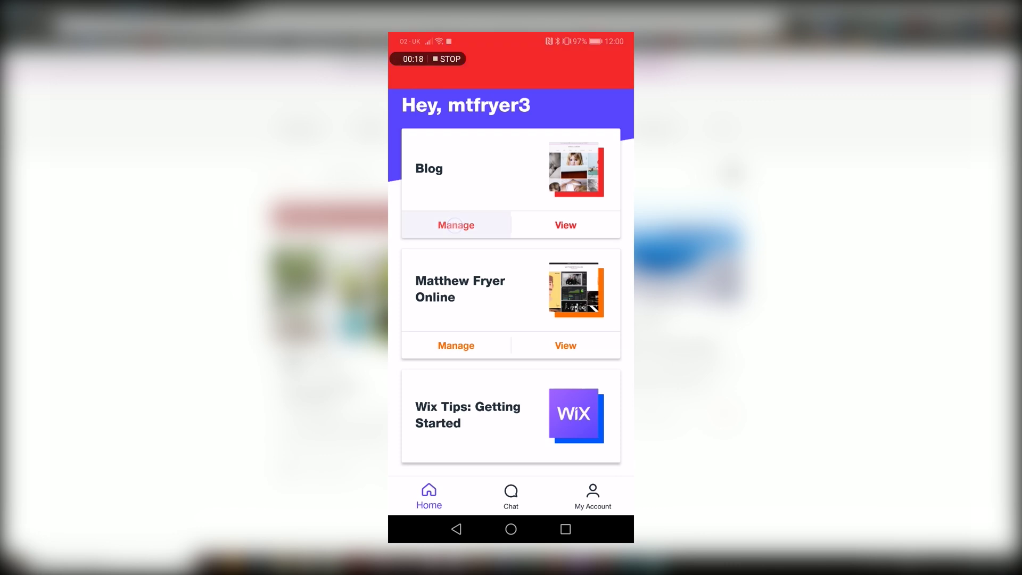
{"action": "left_click_drag", "start_coordinate": [585, 434], "coordinate": [590, 334]}
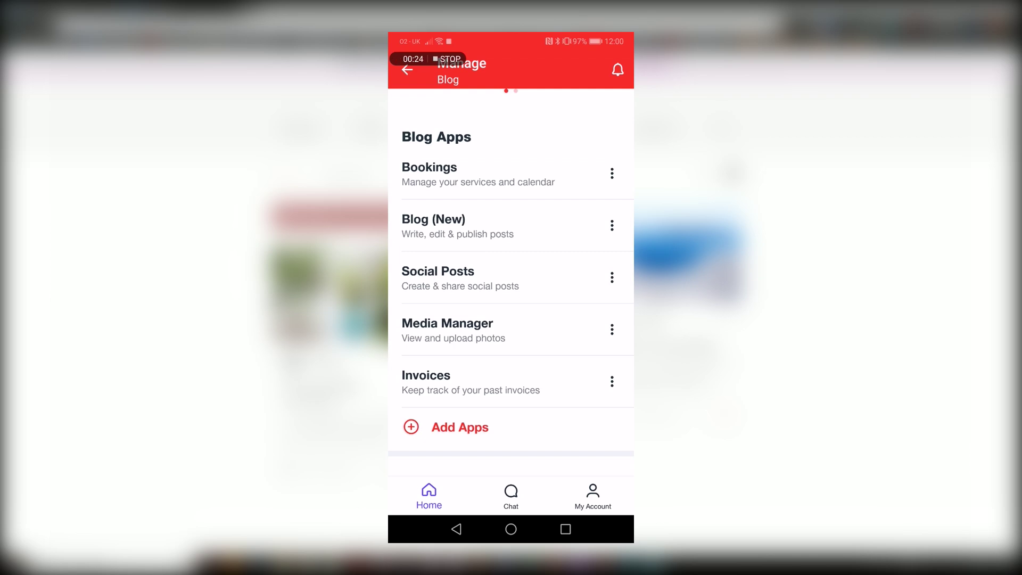
{"action": "left_click", "coordinate": [460, 426]}
{"action": "left_click_drag", "start_coordinate": [431, 378], "coordinate": [435, 326]}
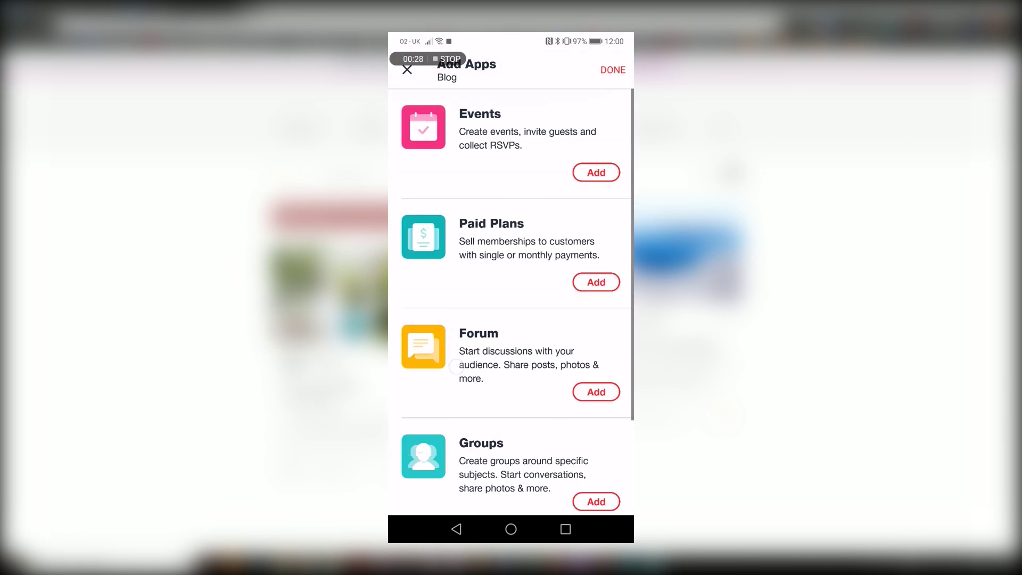
{"action": "left_click", "coordinate": [407, 70]}
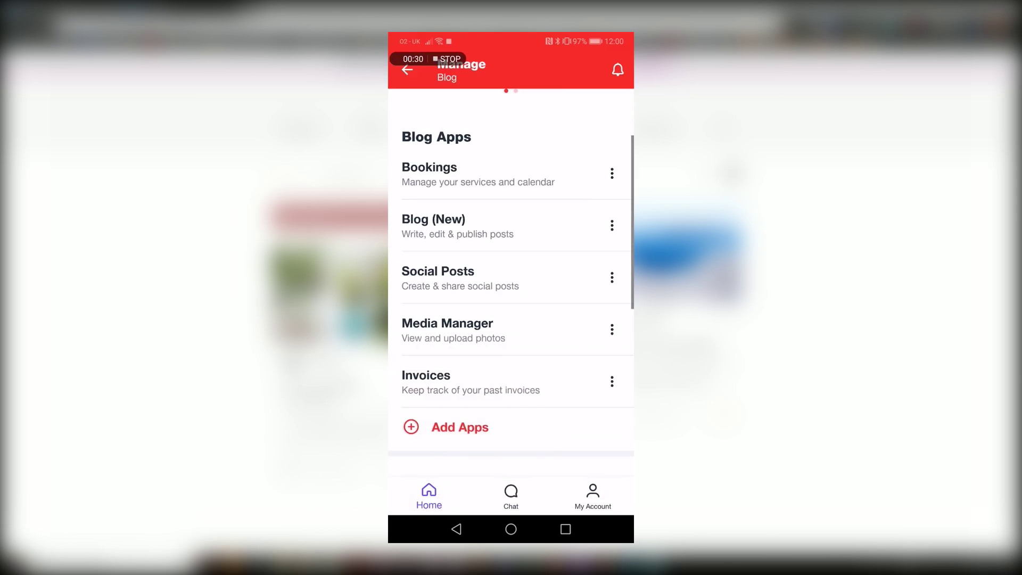
Open the blog's posts, then start a new post and discard it empty.
{"action": "left_click", "coordinate": [433, 224]}
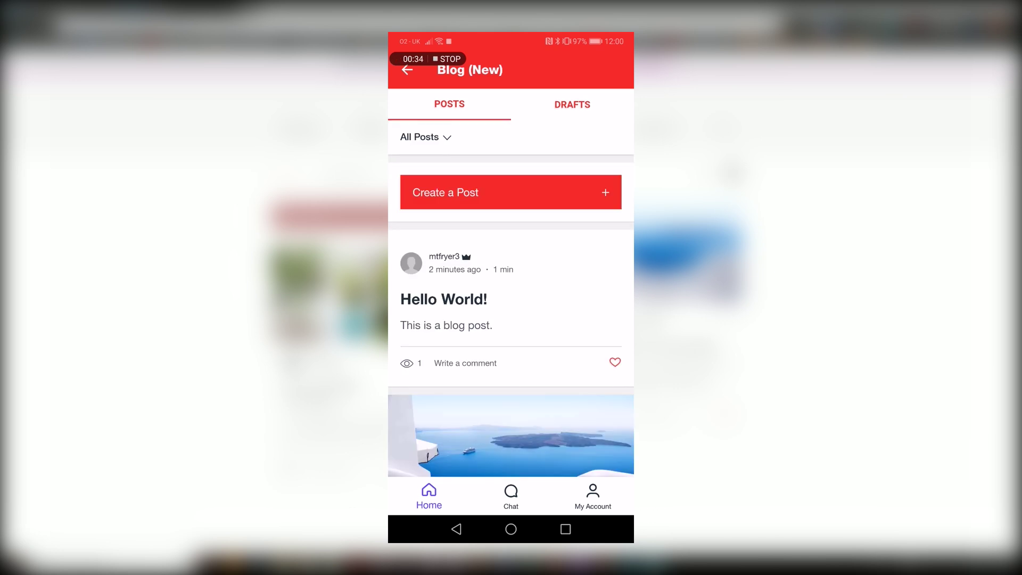
{"action": "left_click", "coordinate": [437, 193]}
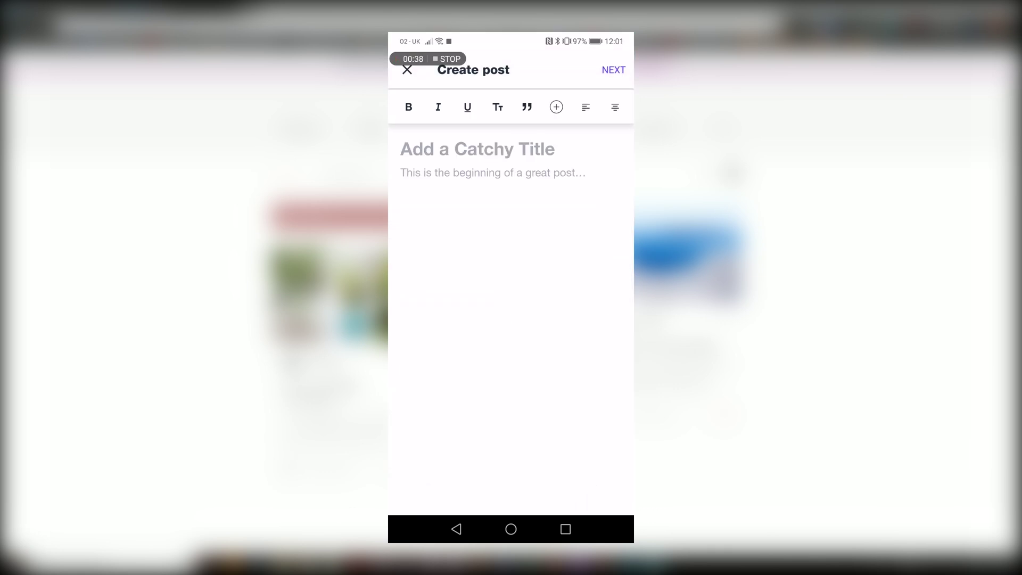
{"action": "left_click", "coordinate": [407, 70]}
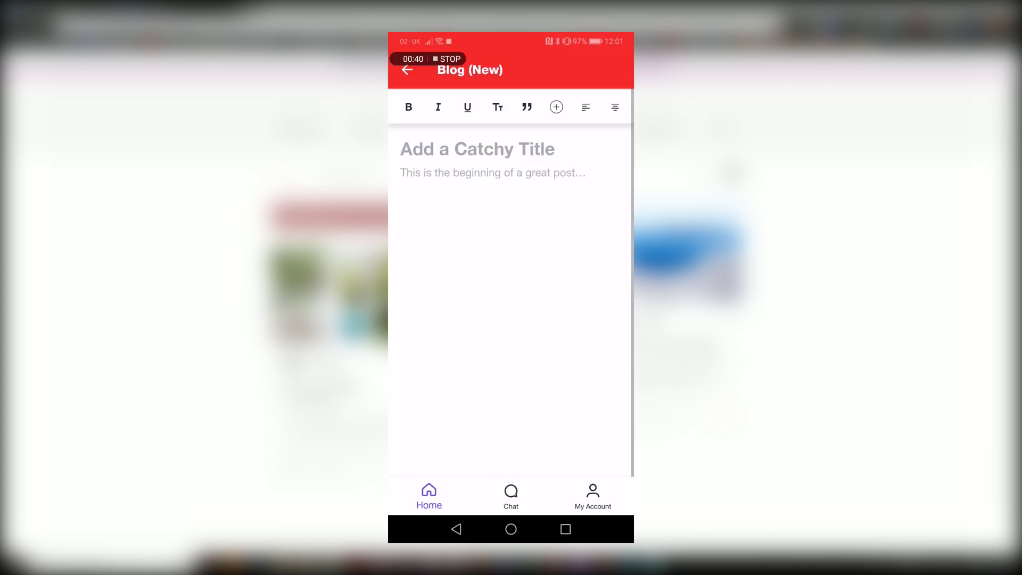
{"action": "scroll", "coordinate": [430, 373], "scroll_direction": "down", "scroll_amount": 8}
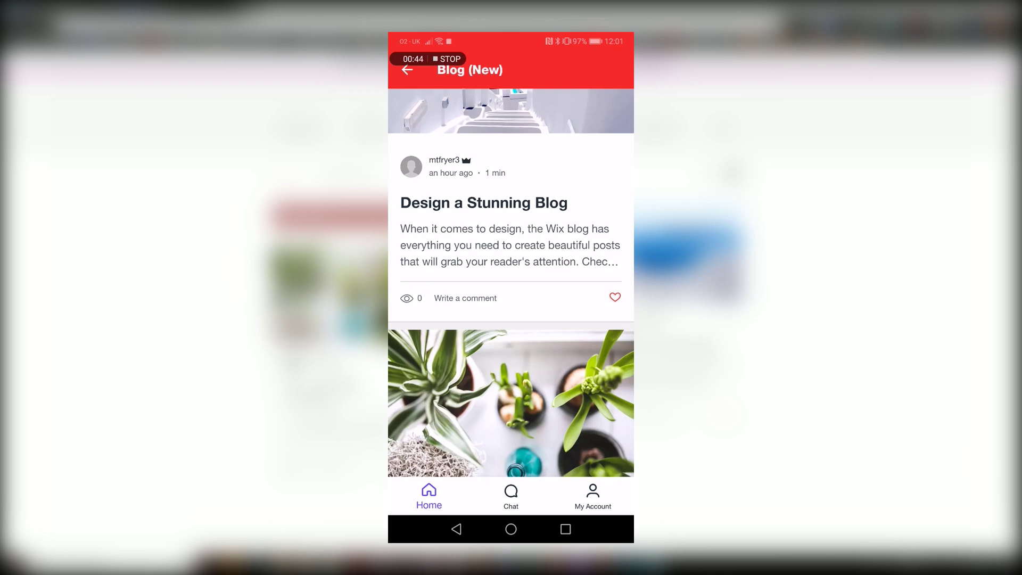
Permanently delete the 'Design a Stunning Blog' post.
{"action": "left_click", "coordinate": [438, 239]}
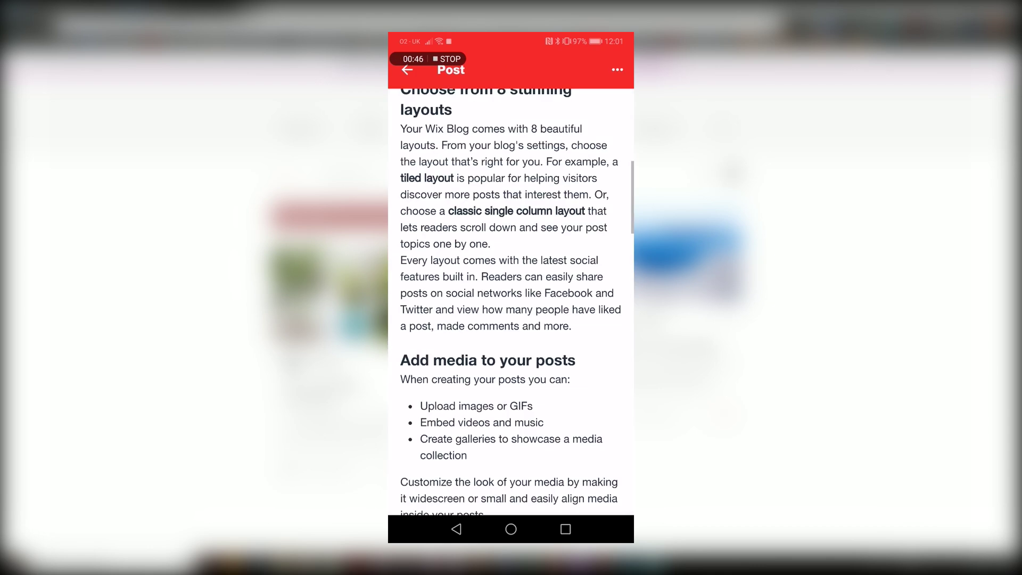
{"action": "left_click", "coordinate": [617, 70]}
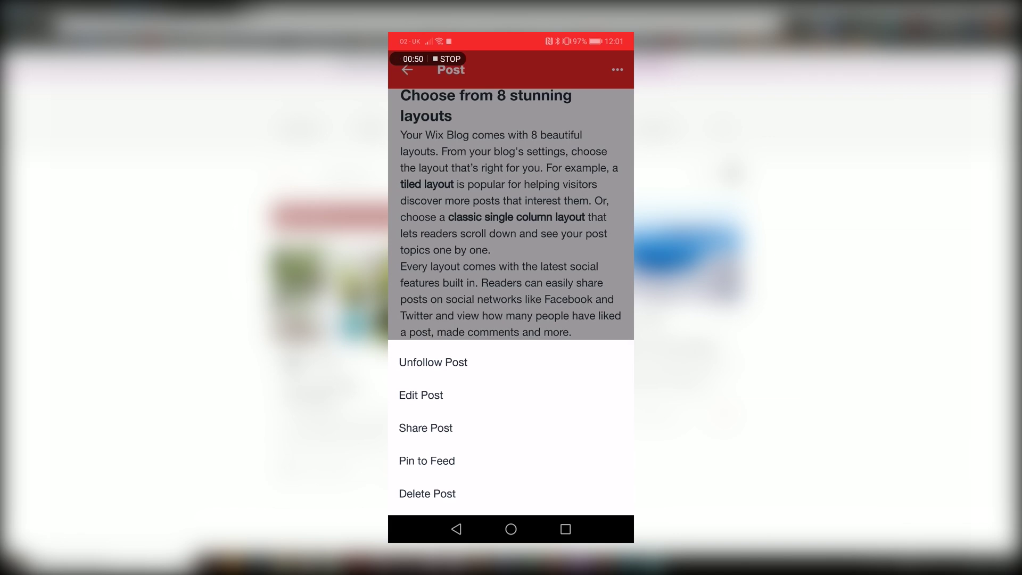
{"action": "left_click", "coordinate": [415, 500]}
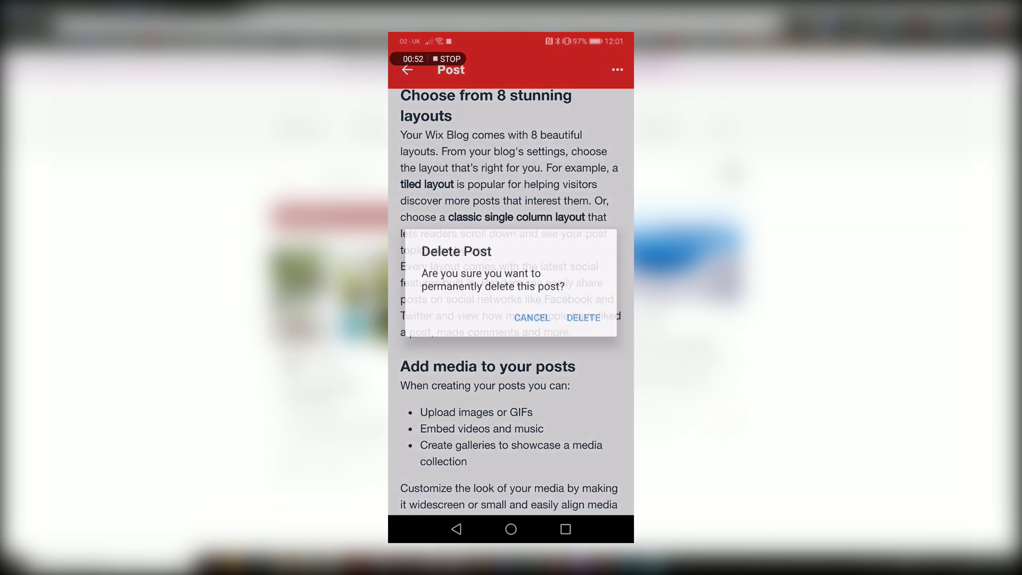
{"action": "left_click", "coordinate": [580, 316]}
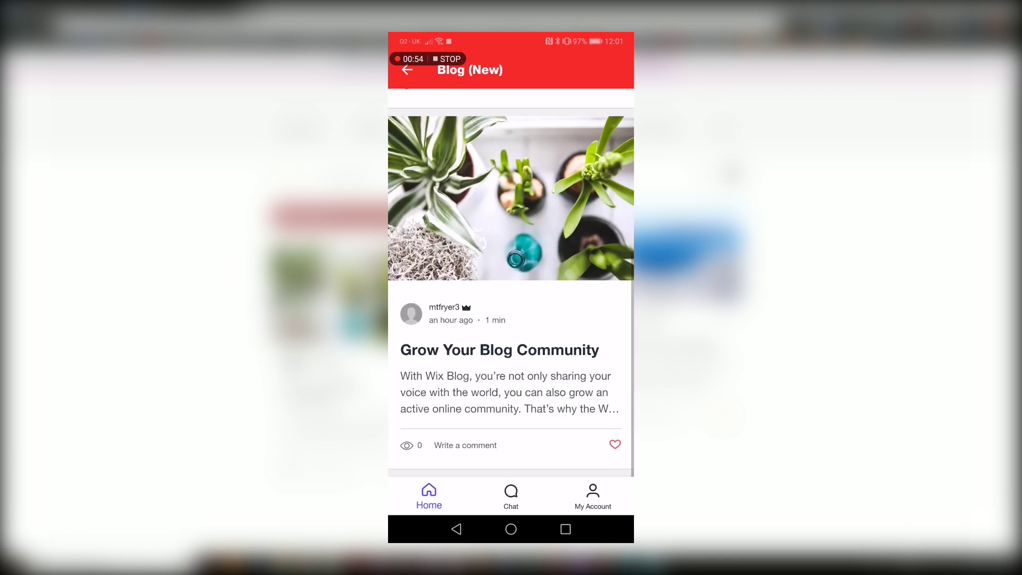
Go back through blog management to the Wix home screen.
{"action": "left_click", "coordinate": [408, 70]}
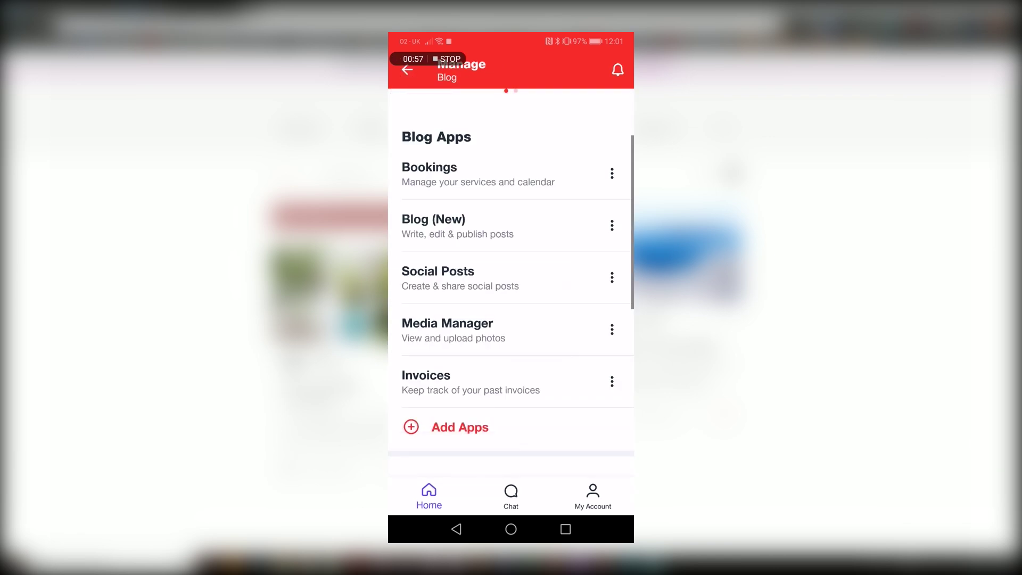
{"action": "scroll", "coordinate": [511, 266], "scroll_direction": "up", "scroll_amount": 3}
{"action": "left_click", "coordinate": [407, 70]}
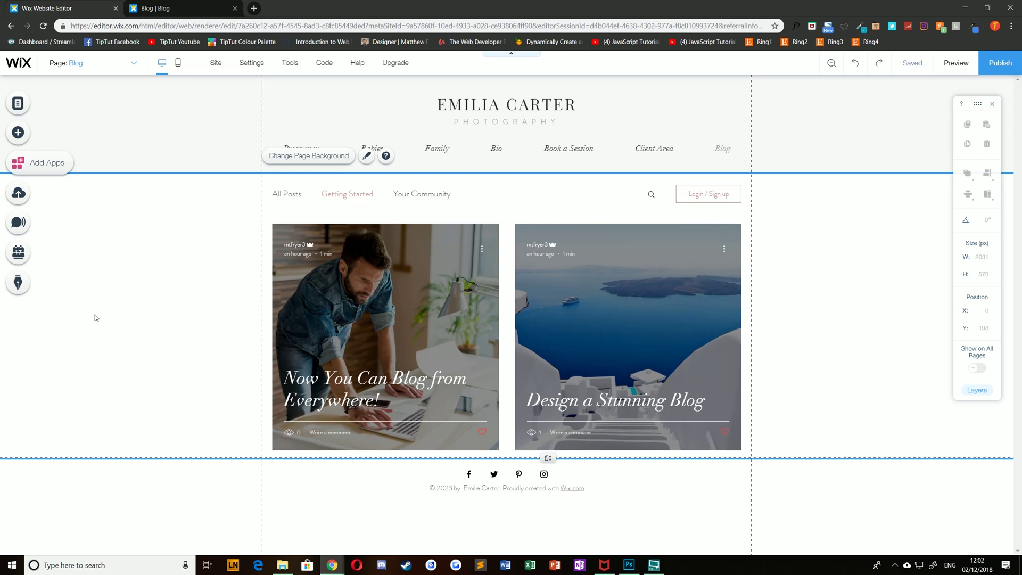
Duplicate 'Grow Your Blog Community' from Manage Posts and close the copy's editor.
{"action": "left_click", "coordinate": [25, 285]}
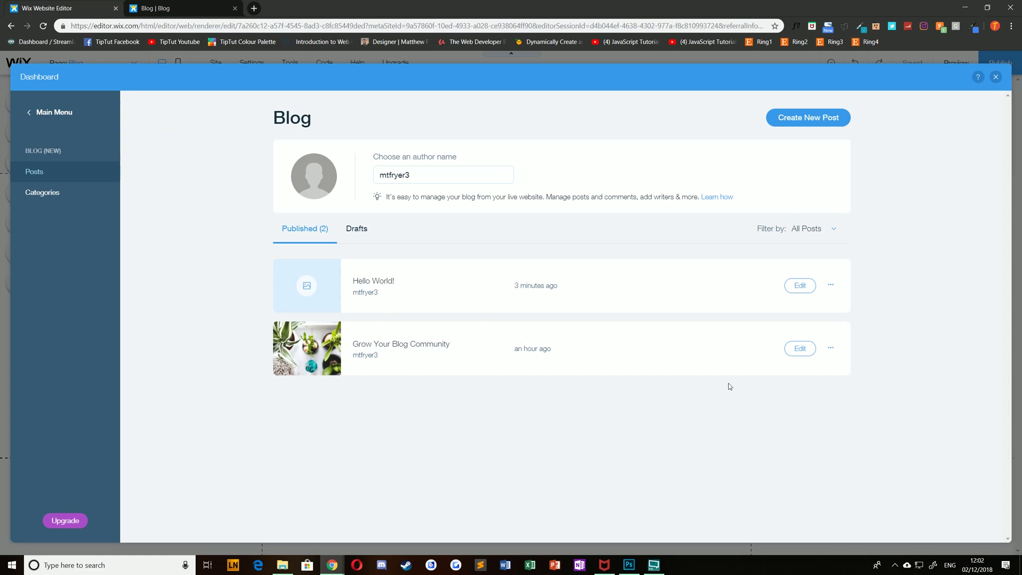
{"action": "left_click", "coordinate": [830, 348]}
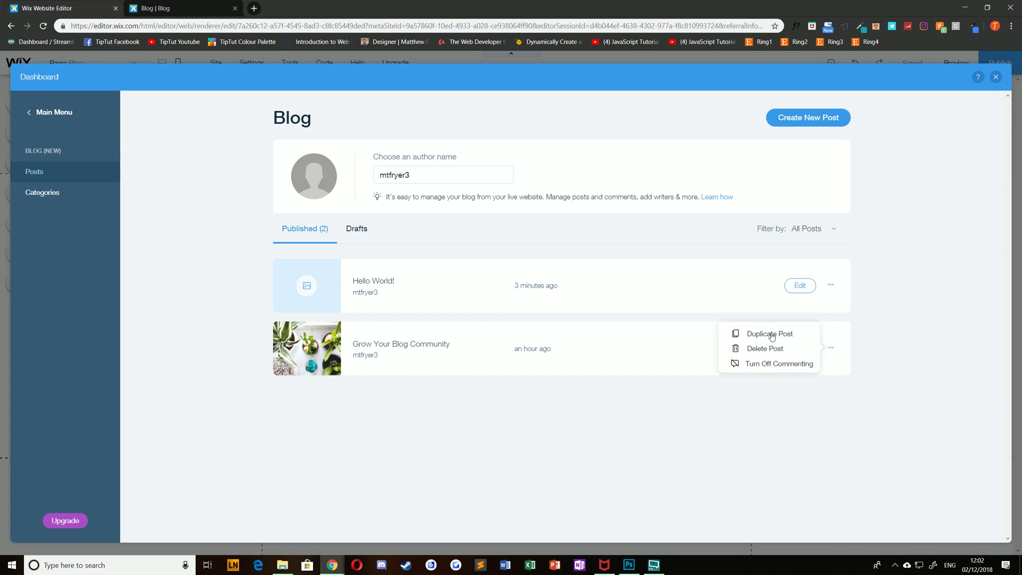
{"action": "left_click", "coordinate": [771, 335]}
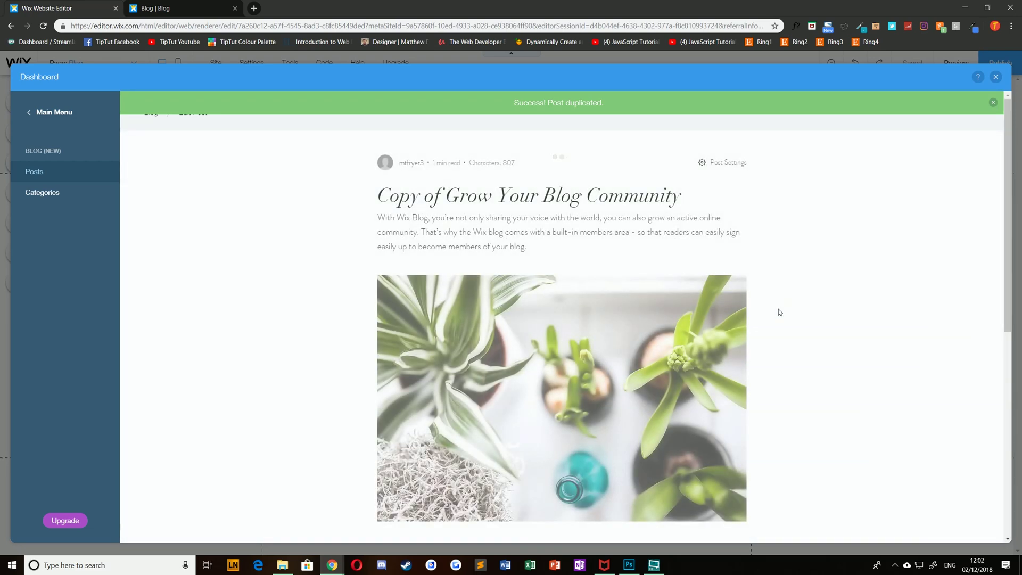
{"action": "scroll", "coordinate": [595, 340], "scroll_direction": "down", "scroll_amount": 3}
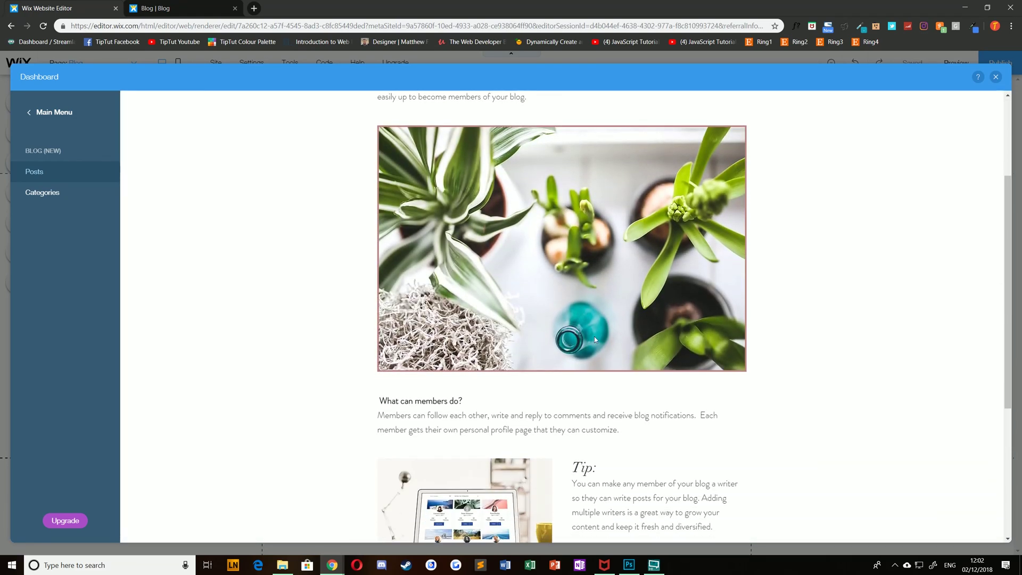
{"action": "scroll", "coordinate": [595, 340], "scroll_direction": "down", "scroll_amount": 1}
{"action": "scroll", "coordinate": [583, 430], "scroll_direction": "down", "scroll_amount": 3}
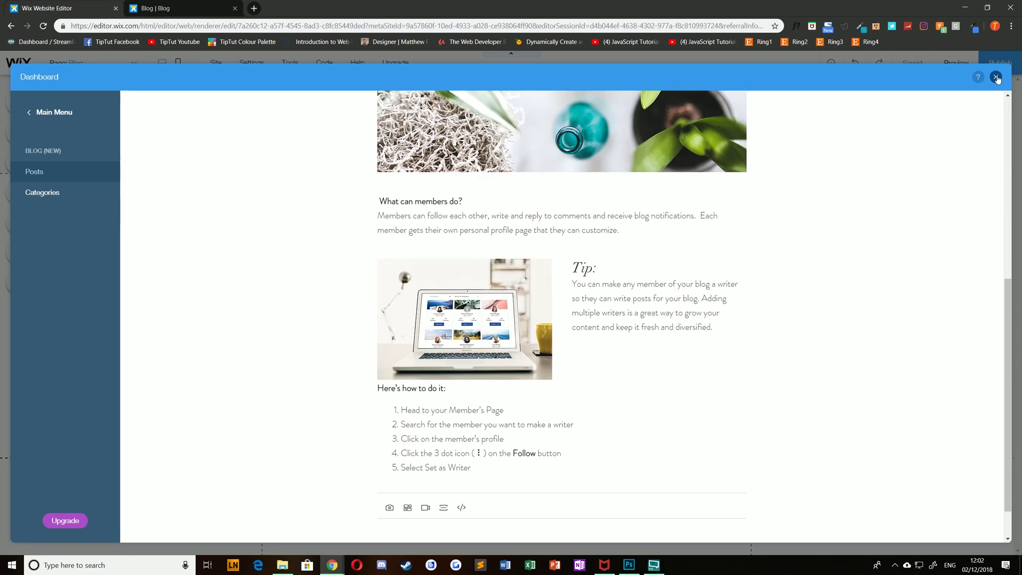
{"action": "left_click", "coordinate": [996, 77]}
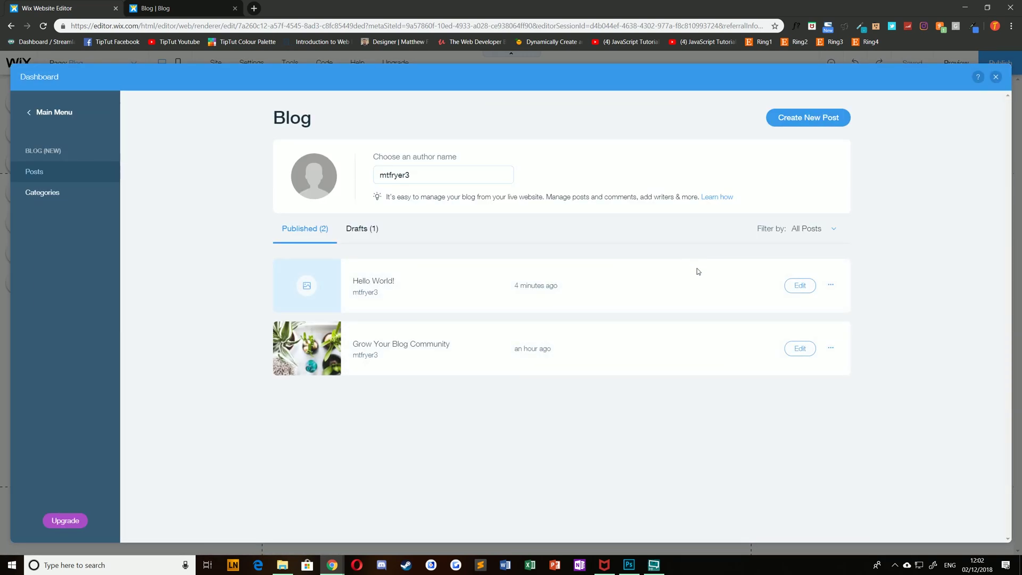
Show the Drafts (1) list containing 'Copy of Grow Your Blog Community'.
{"action": "left_click", "coordinate": [830, 285]}
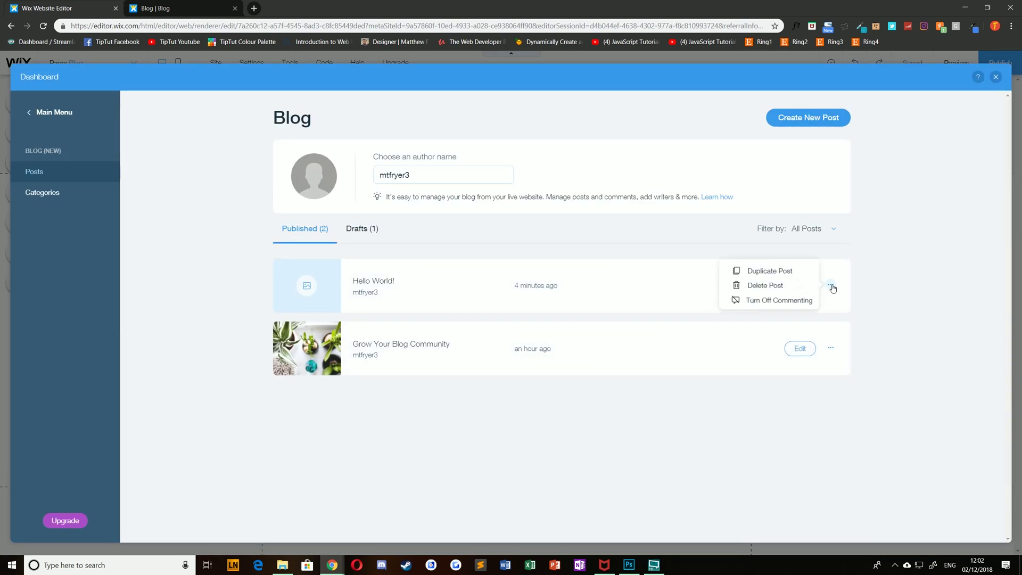
{"action": "left_click", "coordinate": [355, 228]}
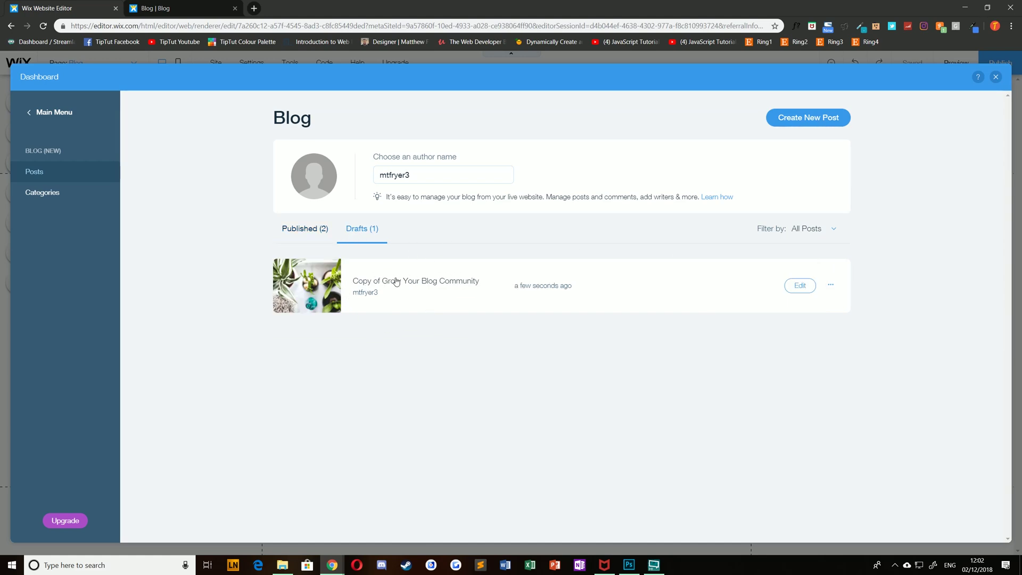
Close the blog dashboard overlay with Escape to return to the Blog page.
{"action": "key", "text": "Escape"}
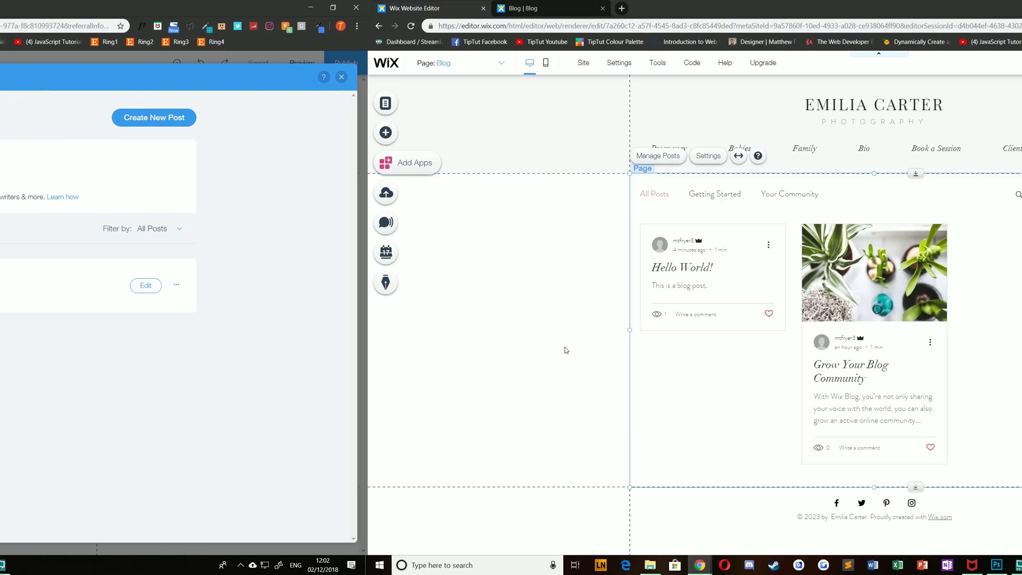